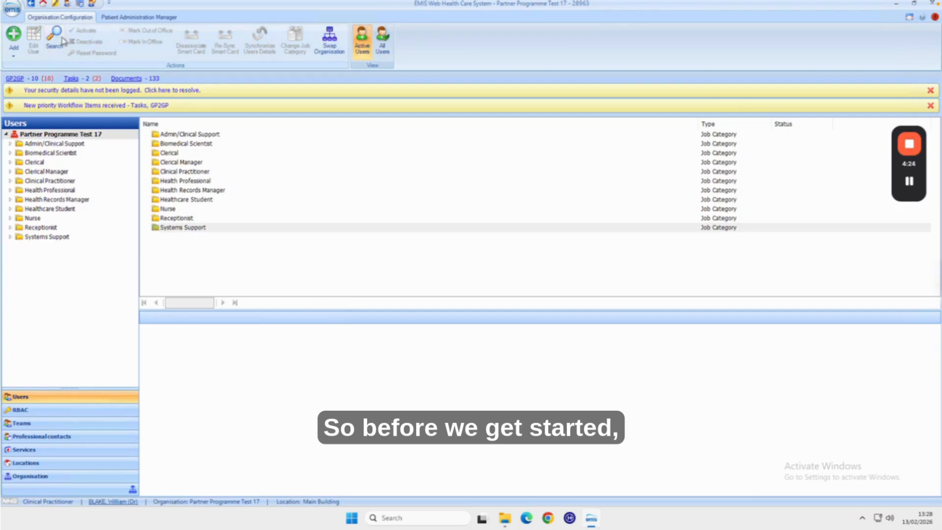
# Open Organisation Configuration and review the existing users in the user search before closing it
pyautogui.click(14, 10)
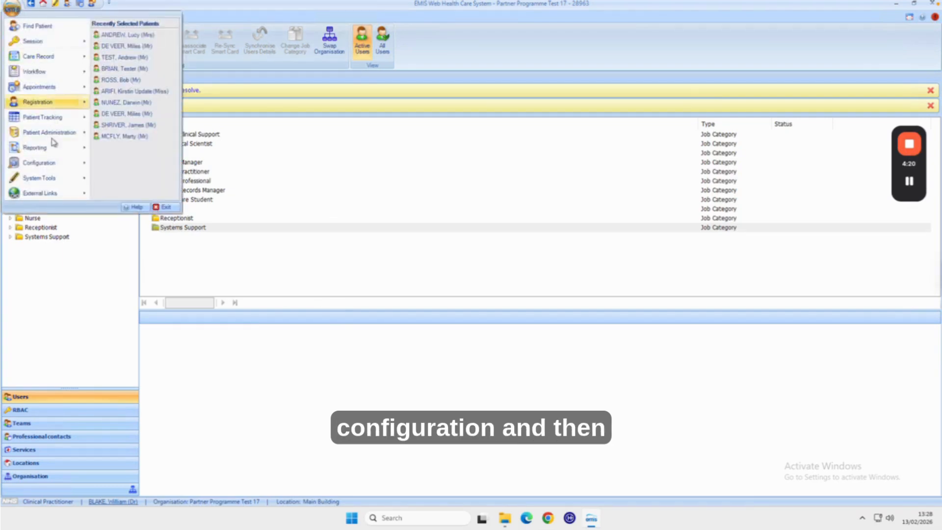
pyautogui.moveTo(82, 168)
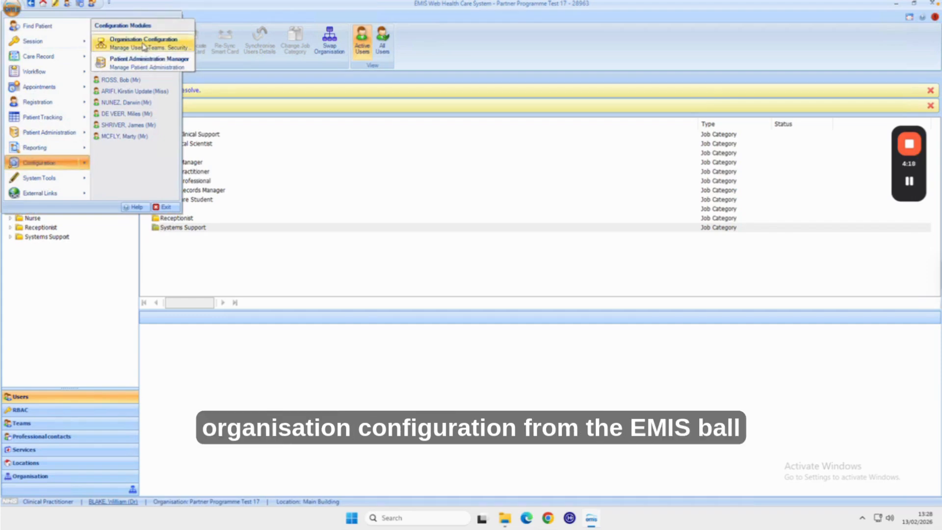
pyautogui.click(113, 38)
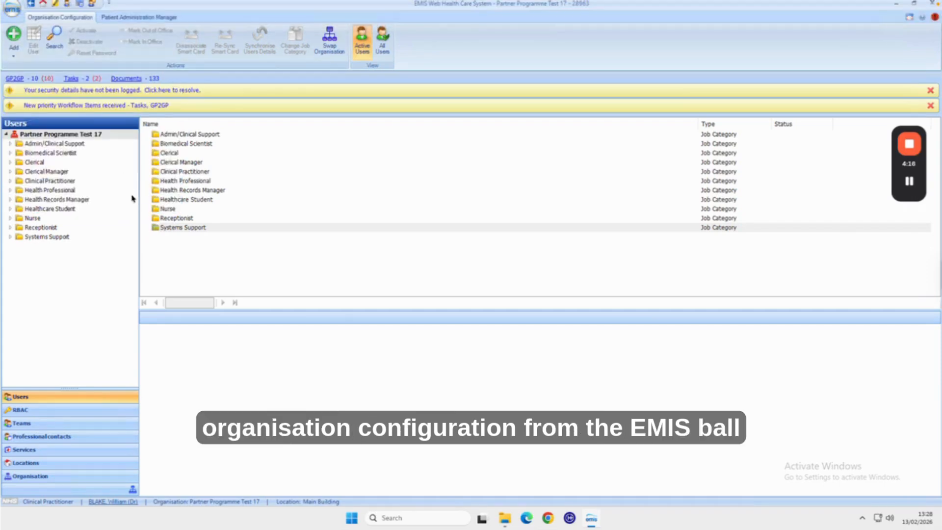
pyautogui.click(55, 39)
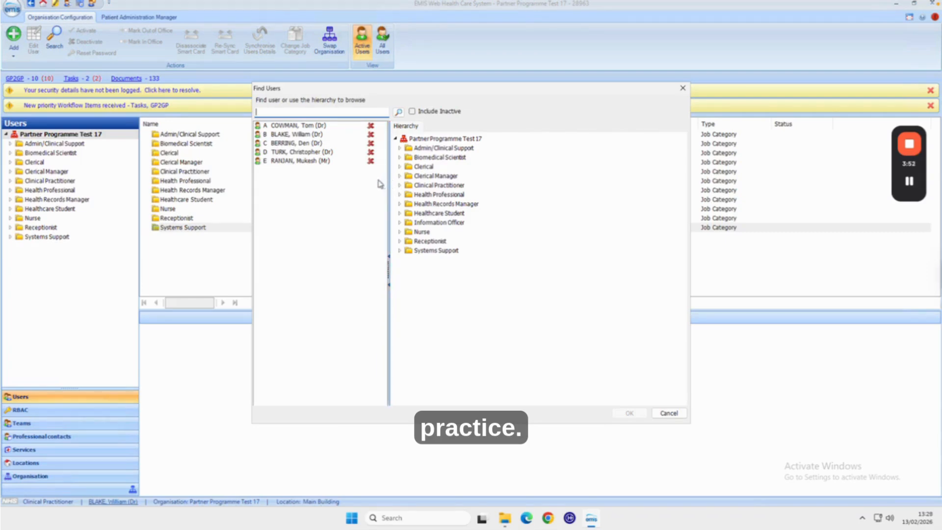
pyautogui.click(683, 90)
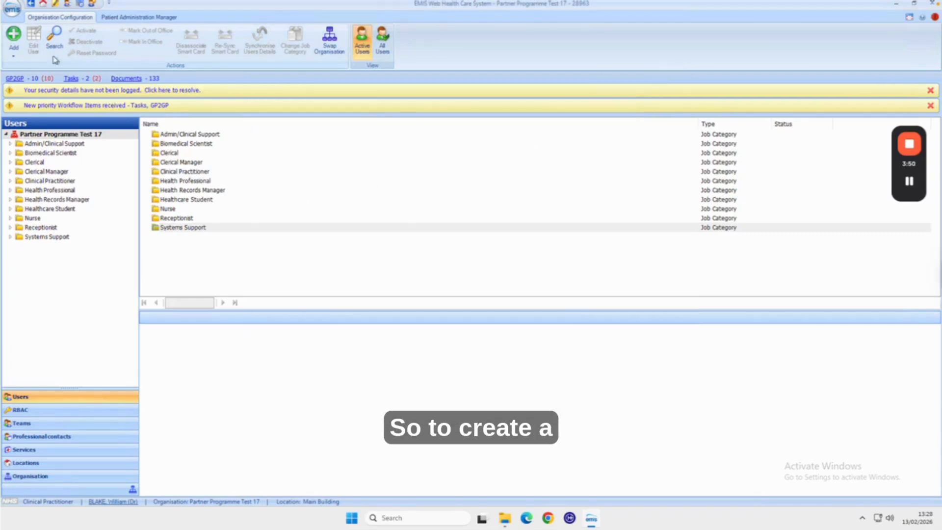
# Start adding a new user and set the title to Mr
pyautogui.click(14, 38)
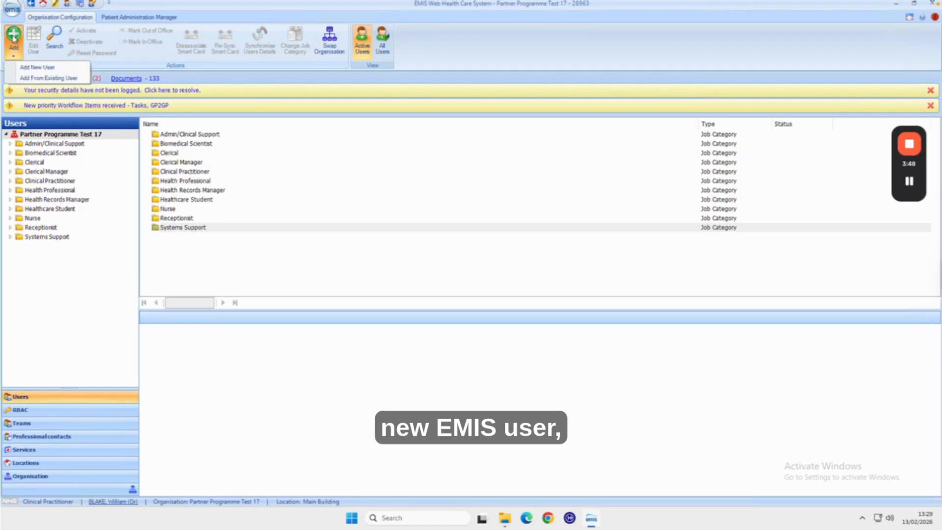
pyautogui.click(50, 67)
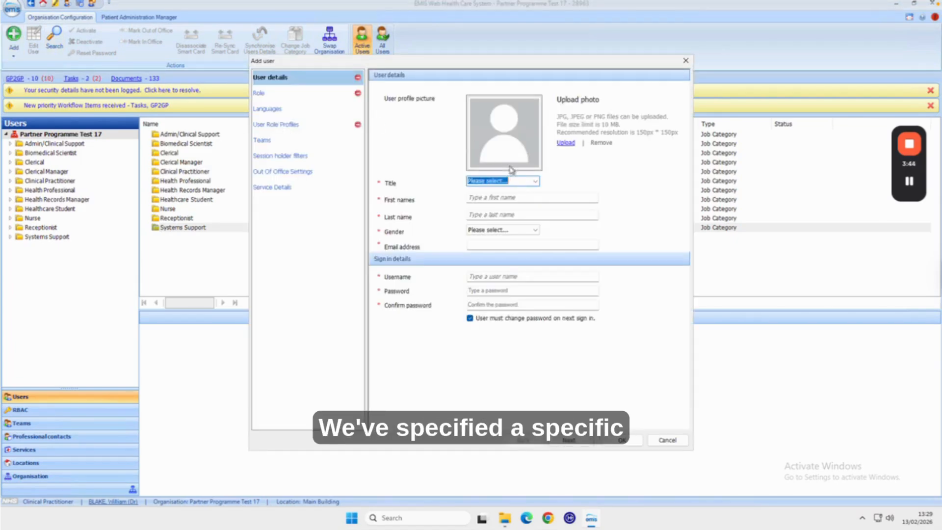
pyautogui.click(536, 182)
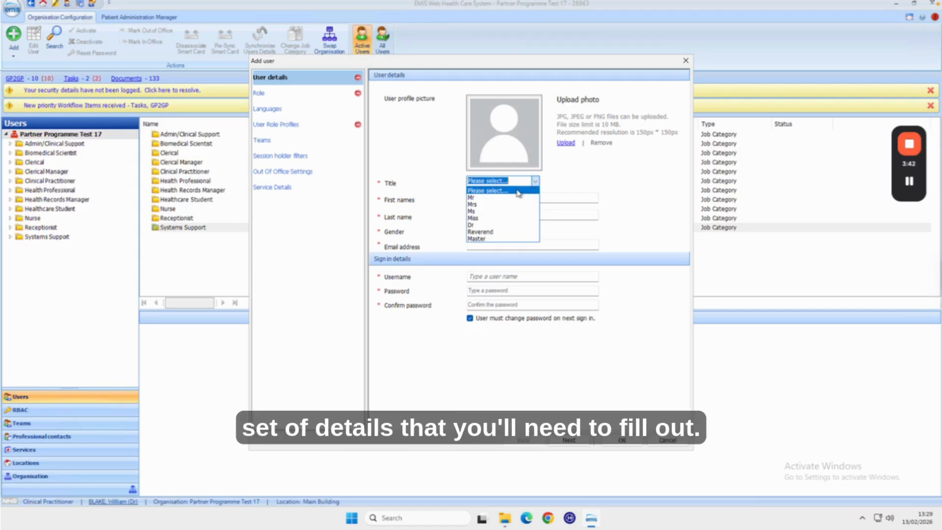
pyautogui.click(499, 198)
pyautogui.click(499, 199)
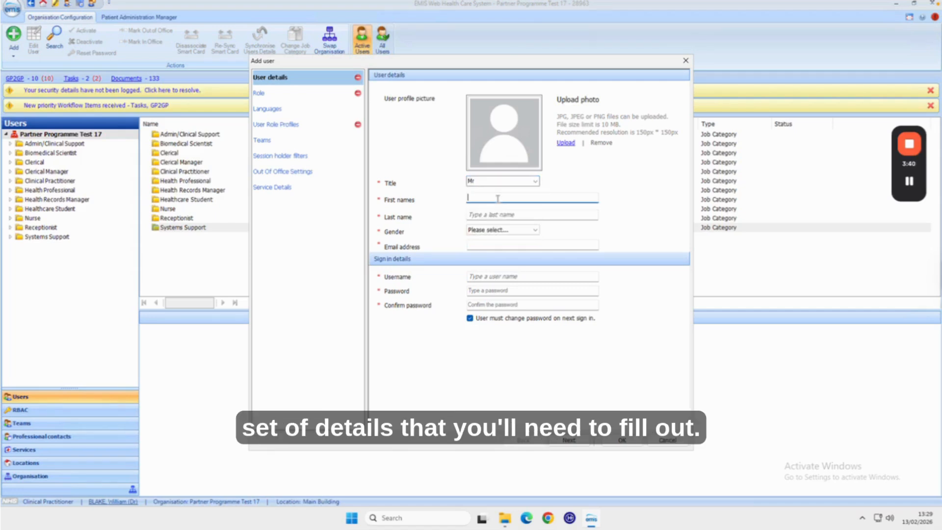
# Enter first name Hero and last name User, and set the gender to Unknown
pyautogui.write('Hero')
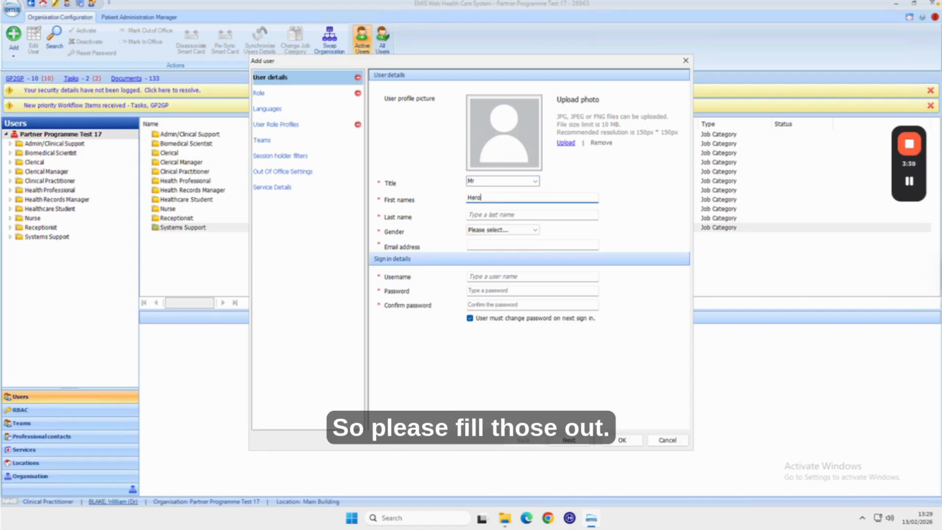
pyautogui.click(496, 214)
pyautogui.write('User')
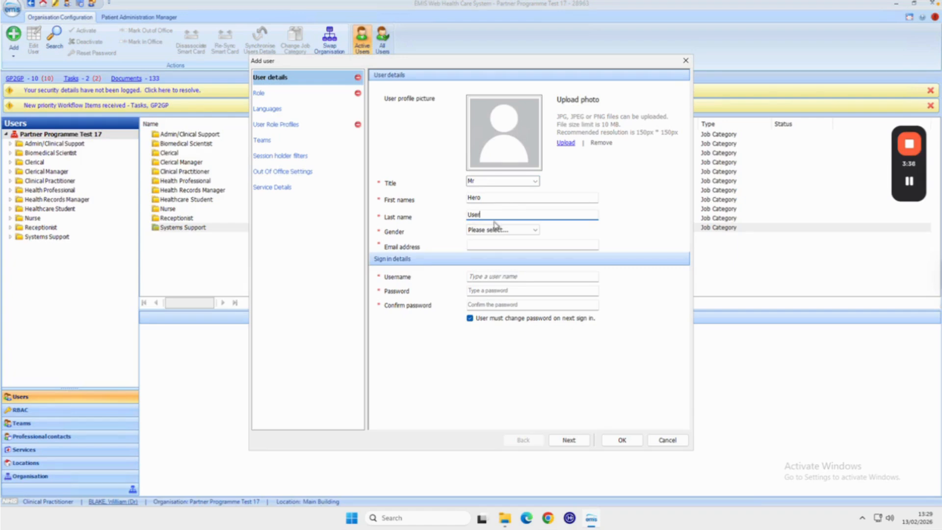
pyautogui.click(499, 229)
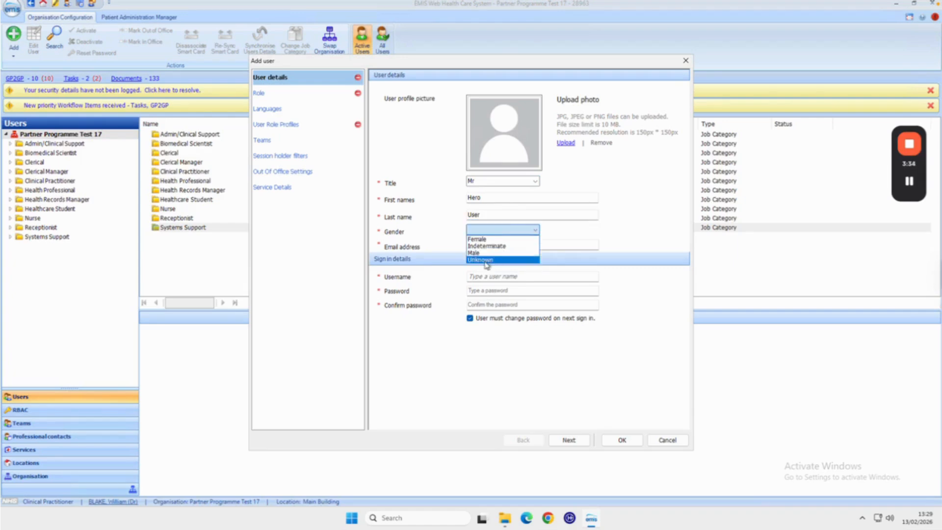
pyautogui.click(491, 260)
# Fill in the user's email address
pyautogui.click(489, 246)
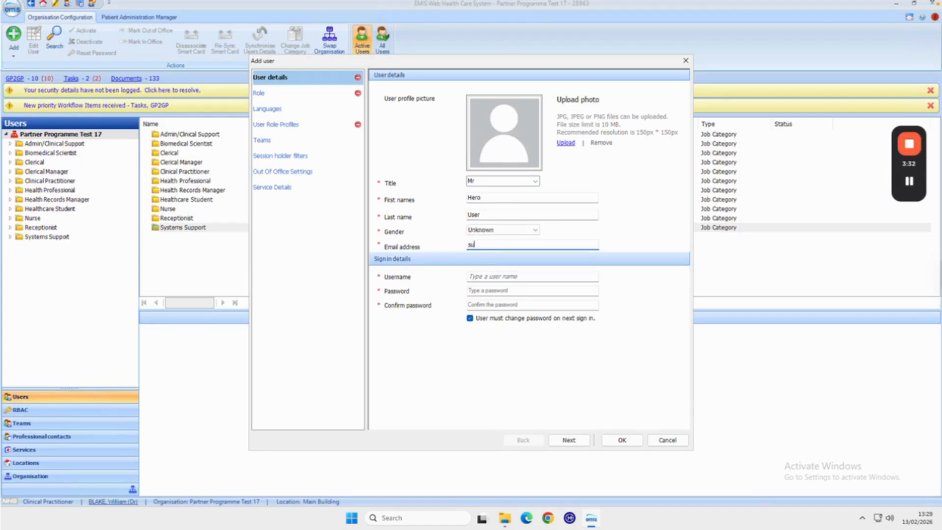
# Set the username to Herouser12
pyautogui.click(503, 277)
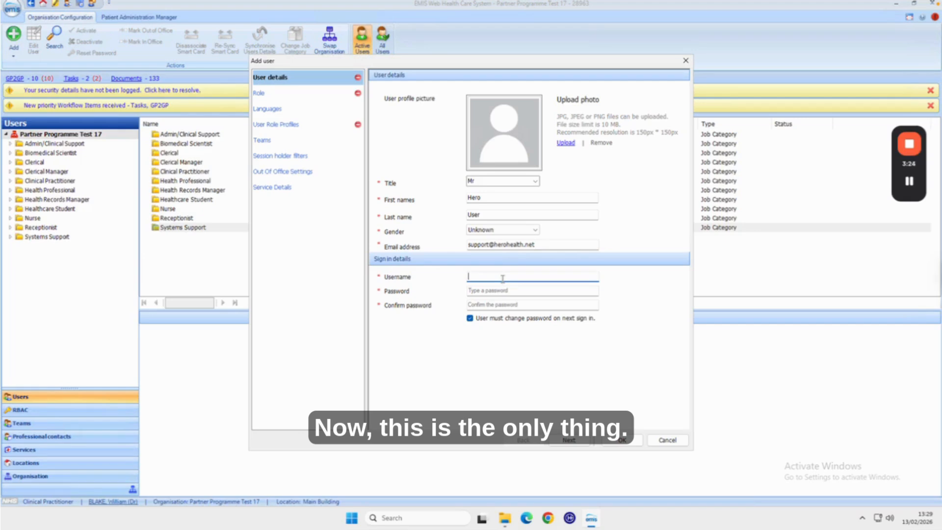
pyautogui.write('Herouser')
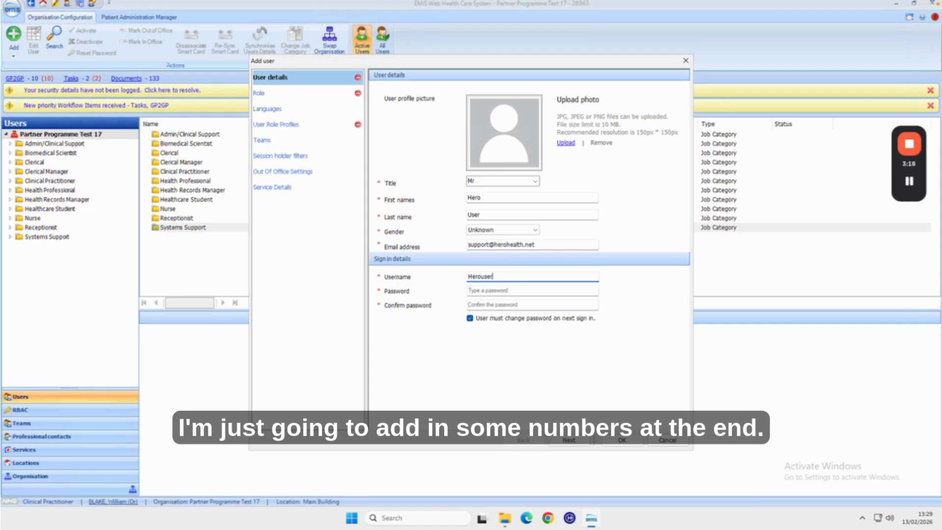
pyautogui.write('12')
pyautogui.click(508, 290)
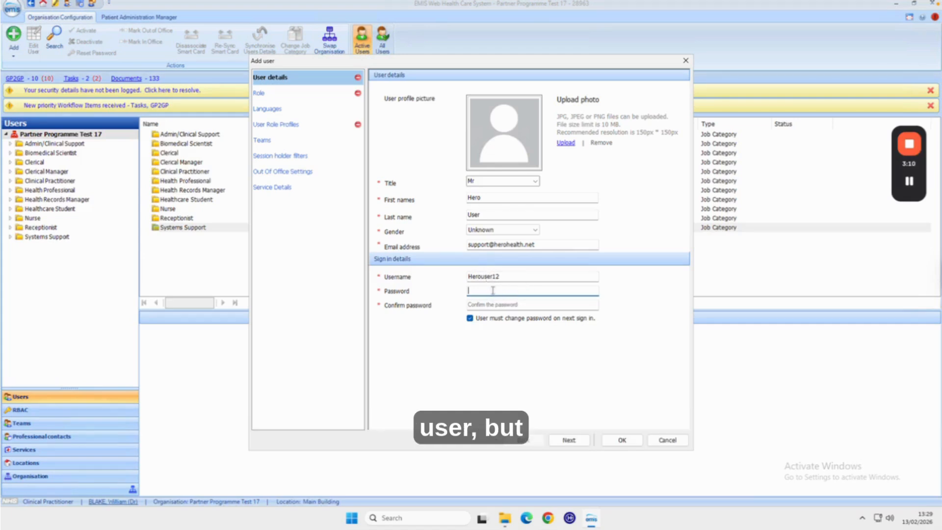
pyautogui.click(503, 274)
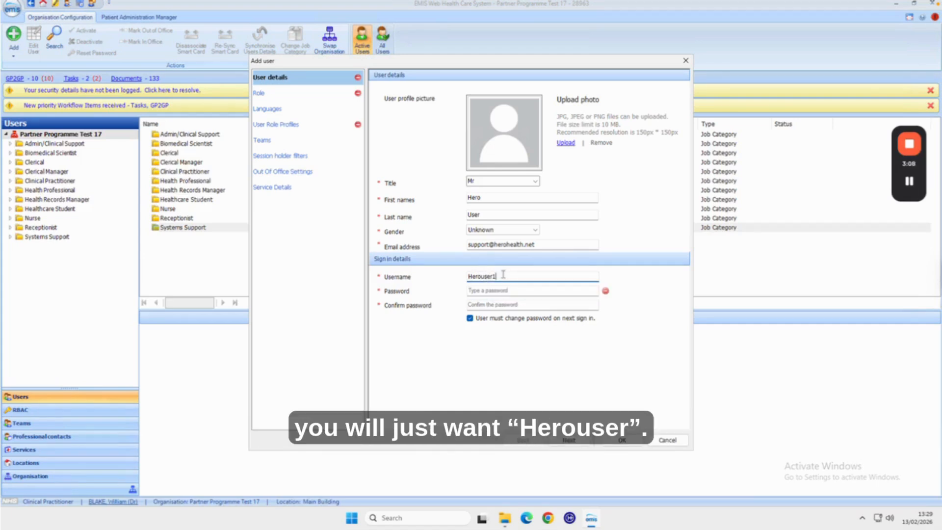
pyautogui.write('12')
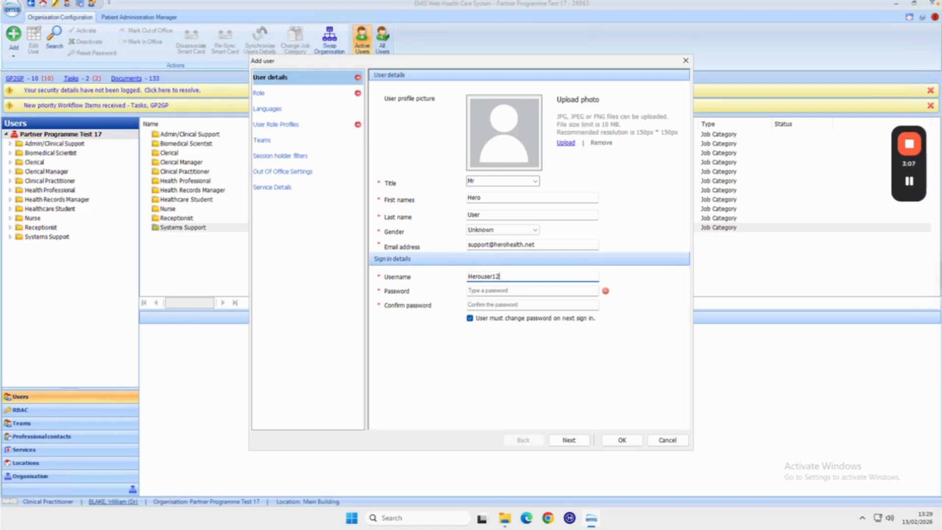
# Enter and confirm the account password, and untick the requirement to change password on next sign-in
pyautogui.click(501, 289)
pyautogui.write('*******')
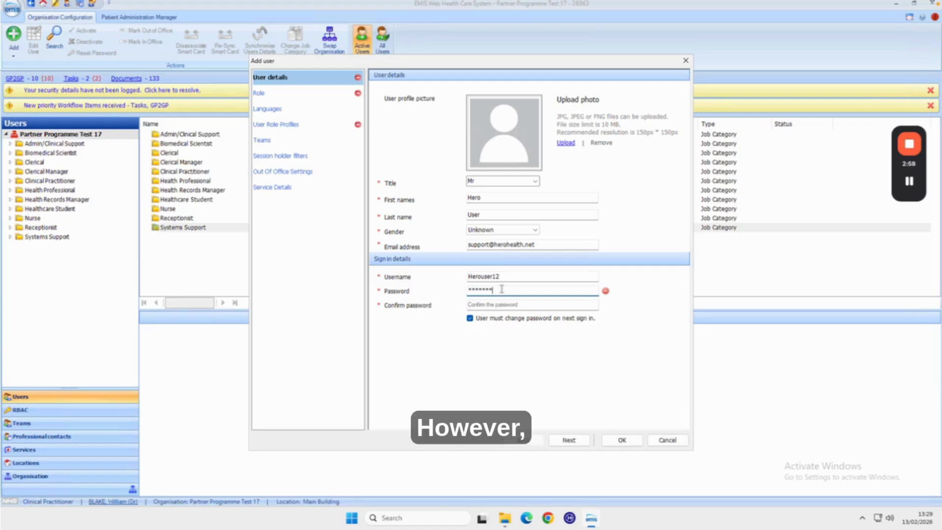
pyautogui.write('**')
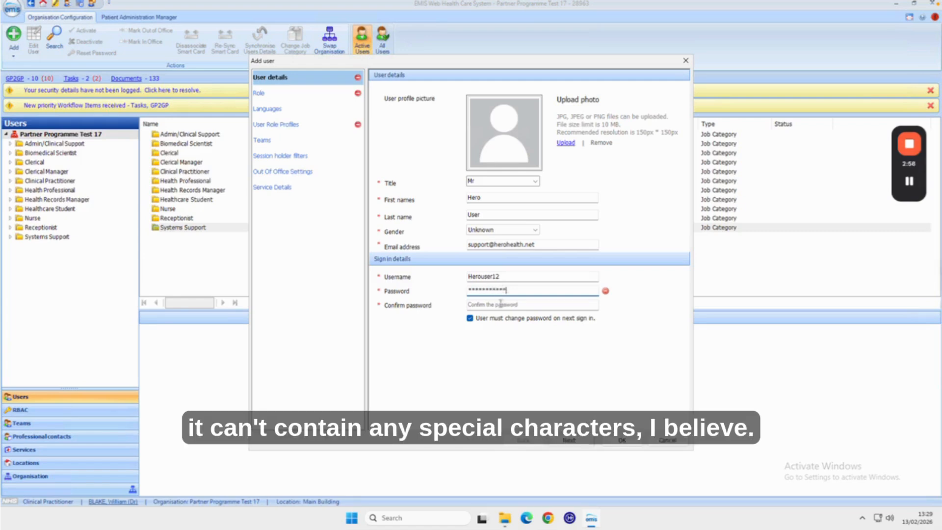
pyautogui.click(501, 304)
pyautogui.write('**')
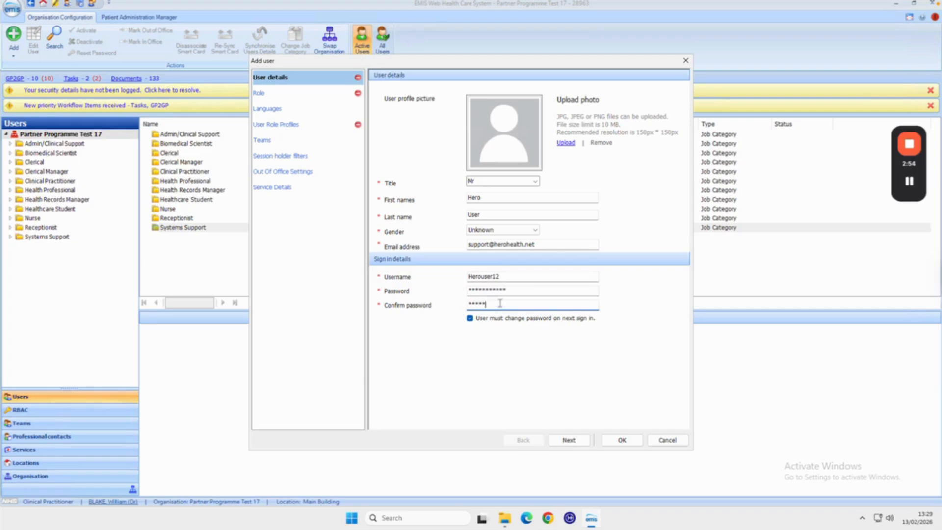
pyautogui.write('*********')
pyautogui.click(470, 319)
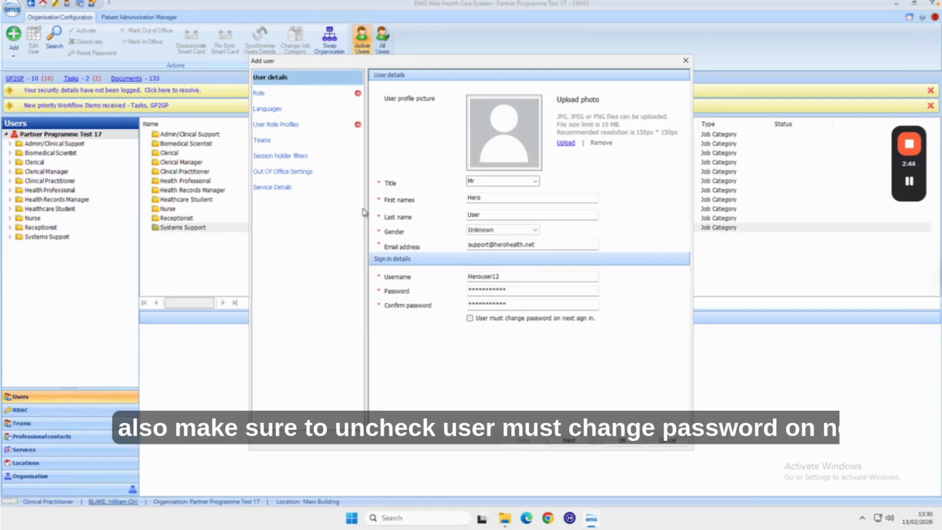
# Open the Role section and set the Job Category to Manager
pyautogui.click(294, 94)
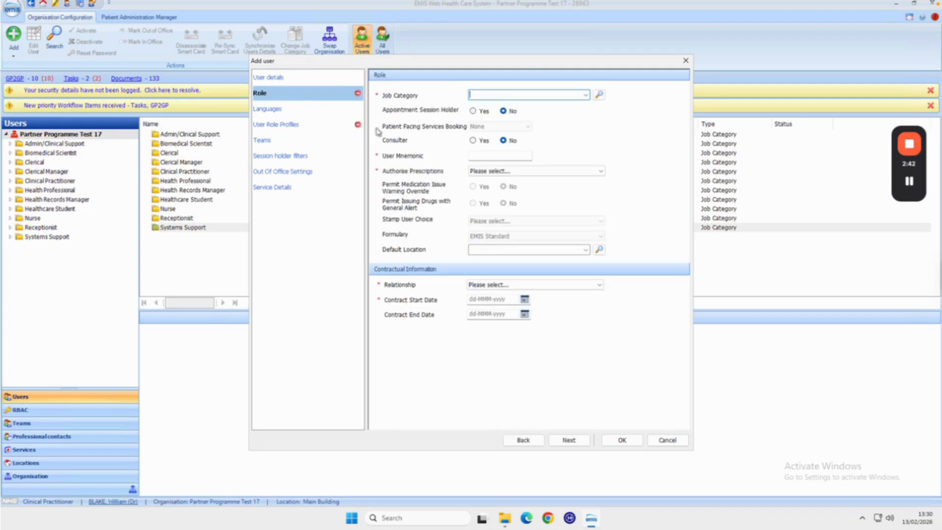
pyautogui.click(585, 96)
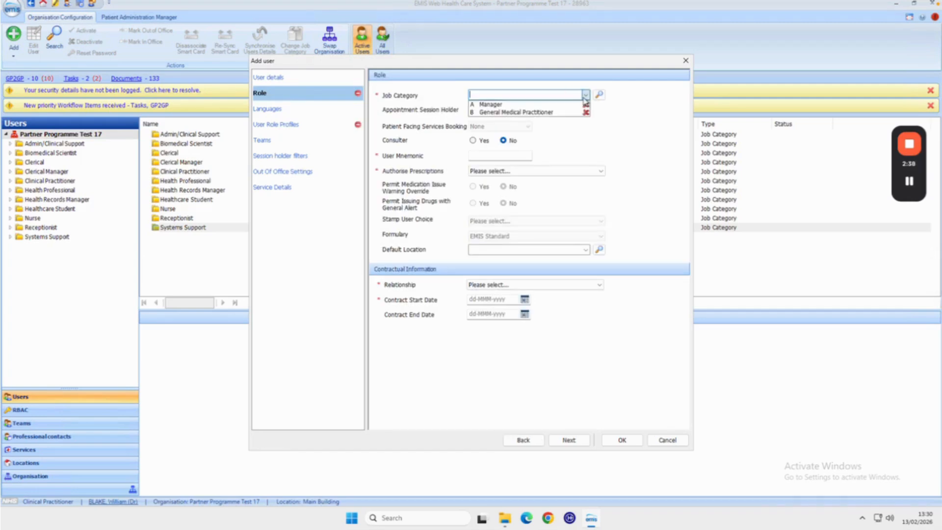
pyautogui.click(540, 105)
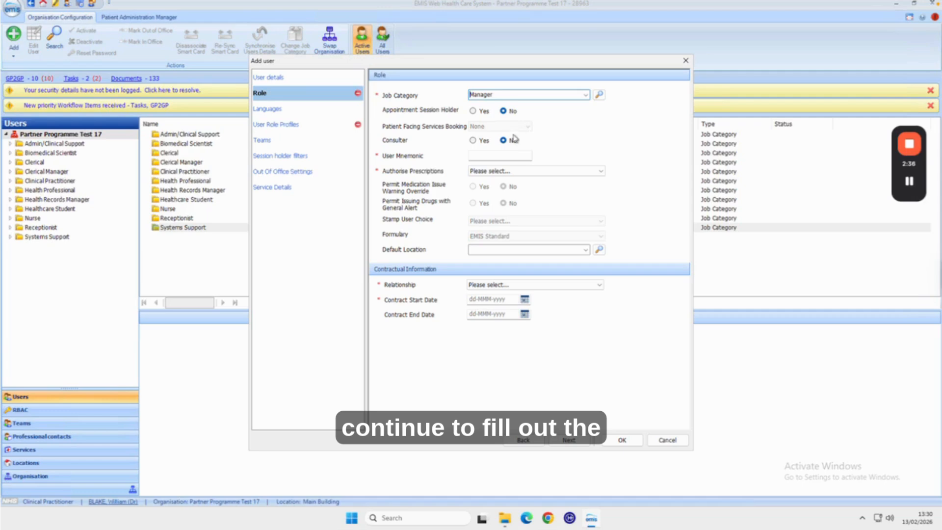
# Set the user mnemonic to HHHHH12 and Authorise Prescriptions to None
pyautogui.click(485, 155)
pyautogui.write('HH')
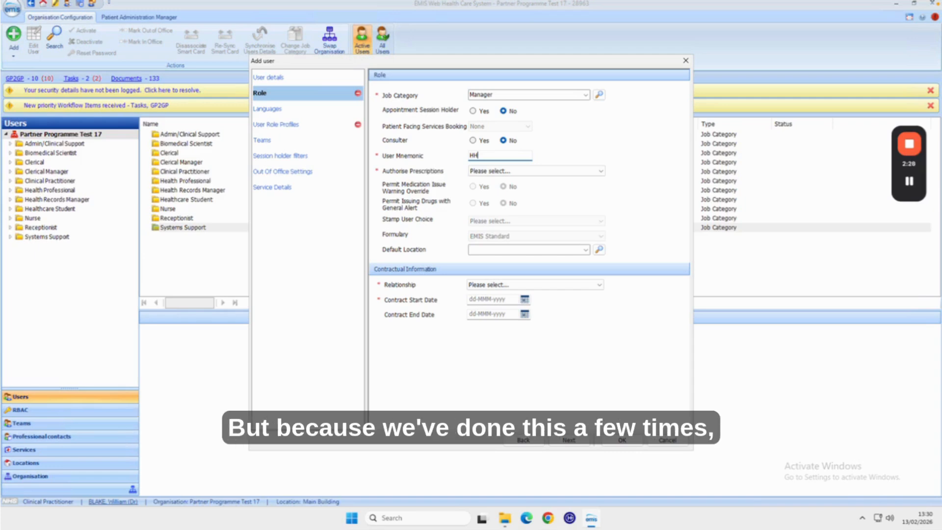
pyautogui.write('HHH')
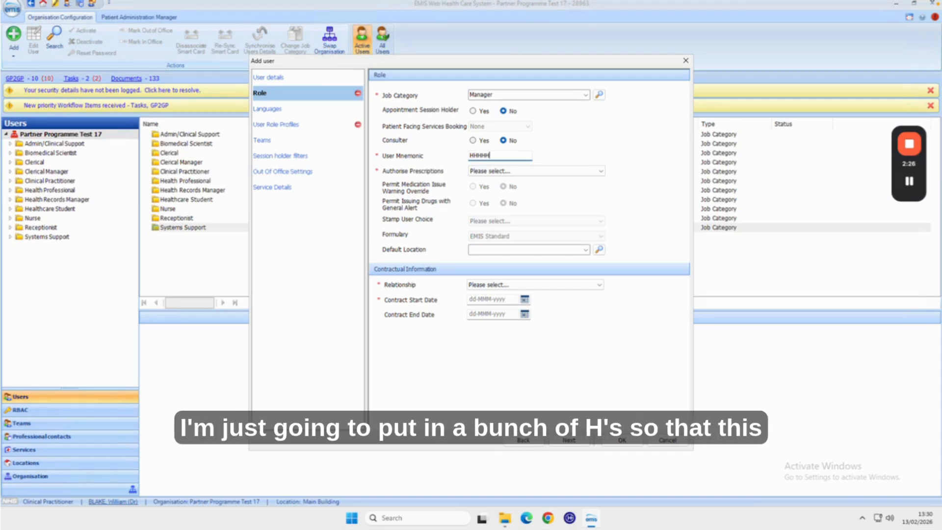
pyautogui.write('12')
pyautogui.click(534, 171)
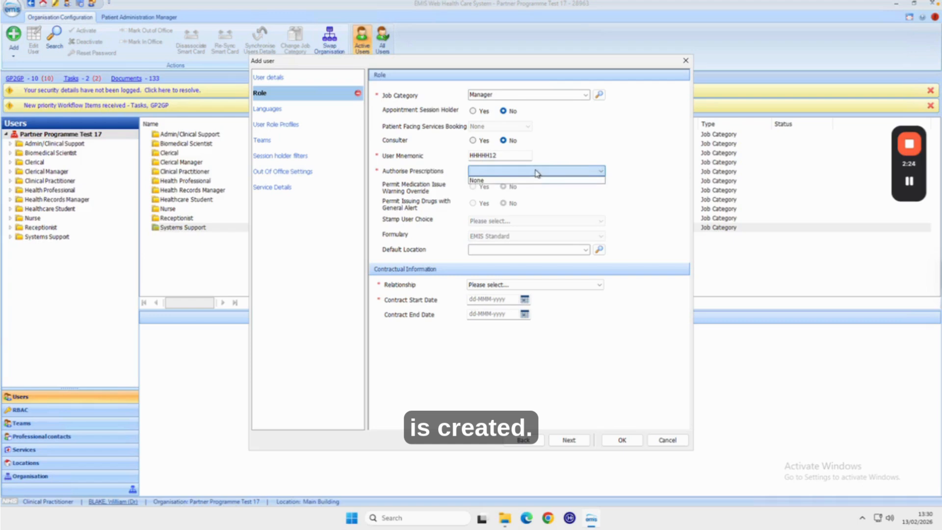
pyautogui.click(508, 180)
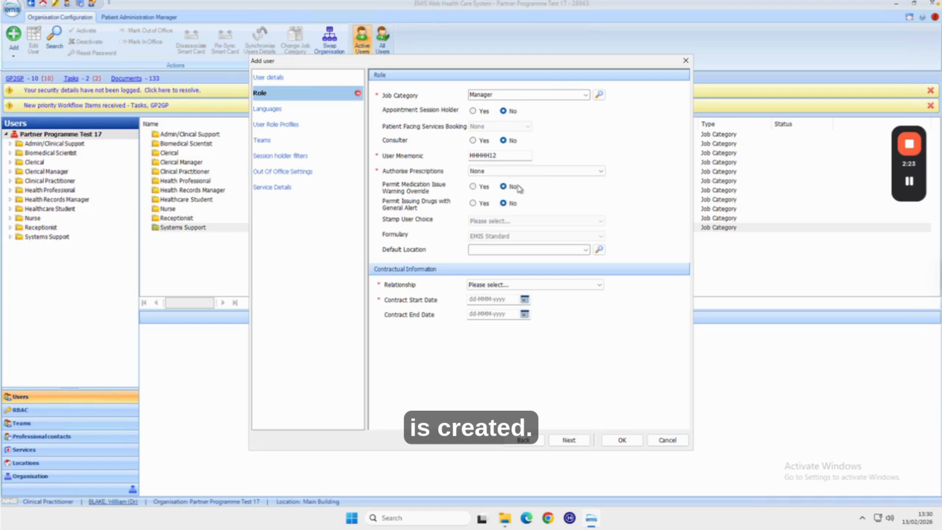
# Set the relationship to Associated and the contract start date to 13-Feb-2026
pyautogui.click(523, 286)
pyautogui.click(525, 293)
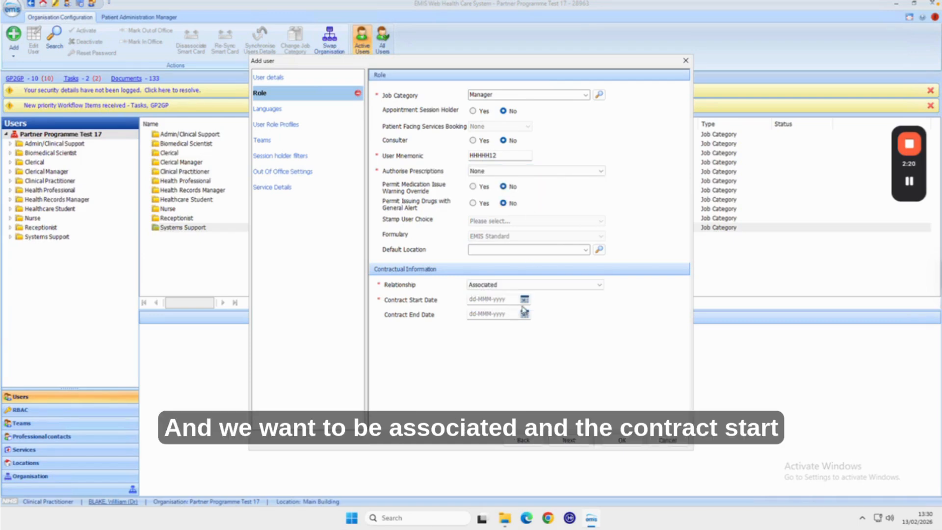
pyautogui.click(524, 299)
pyautogui.click(535, 357)
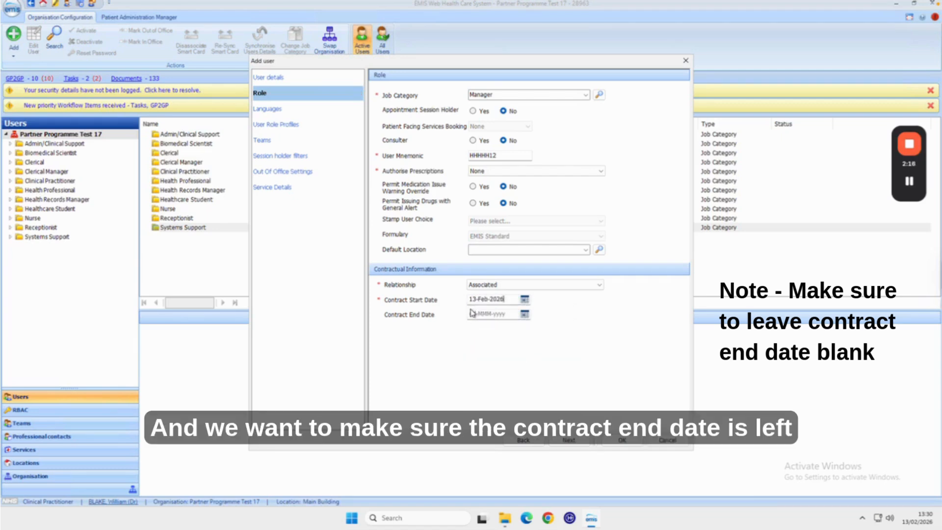
# In User Role Profiles, set the RBAC role to Practice Manager (SJR004), then return to the user details
pyautogui.click(268, 124)
pyautogui.click(602, 95)
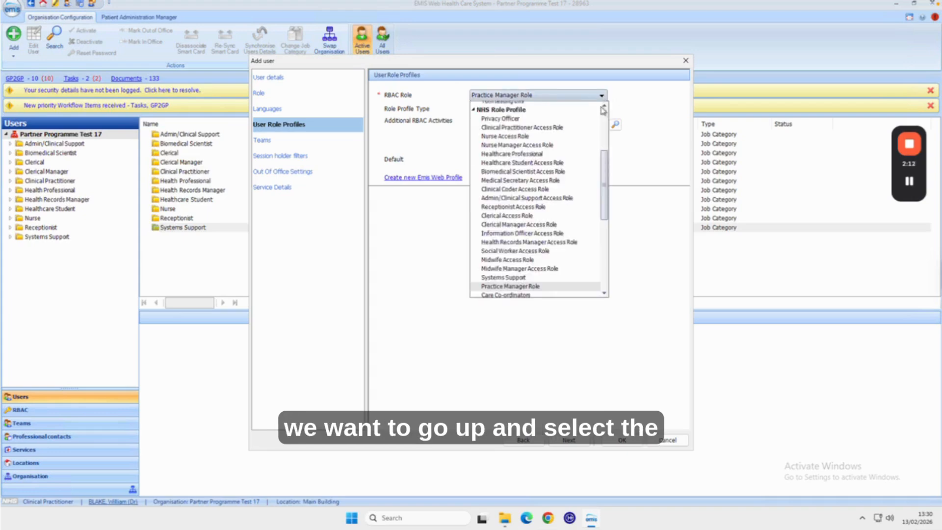
pyautogui.click(604, 108)
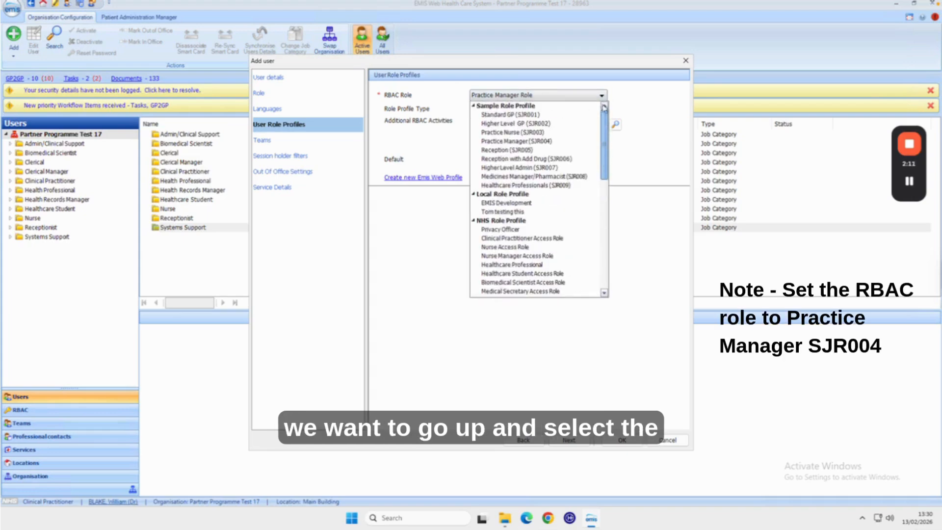
pyautogui.click(498, 142)
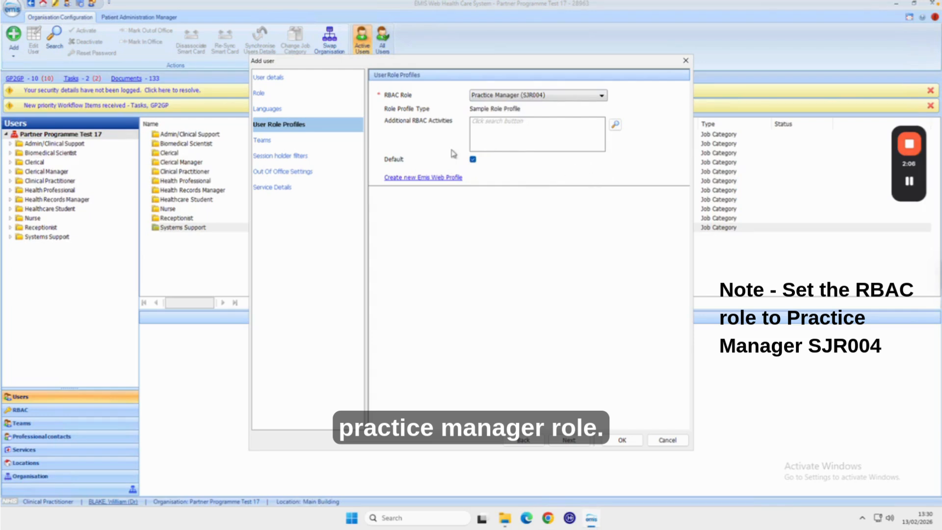
pyautogui.click(277, 77)
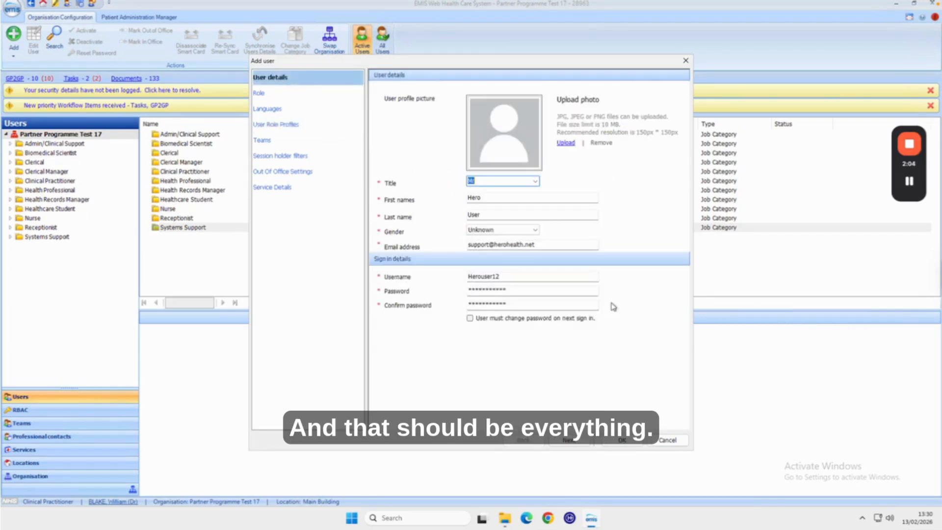
# Save the new user and open EMAS Manager from System Tools
pyautogui.click(621, 440)
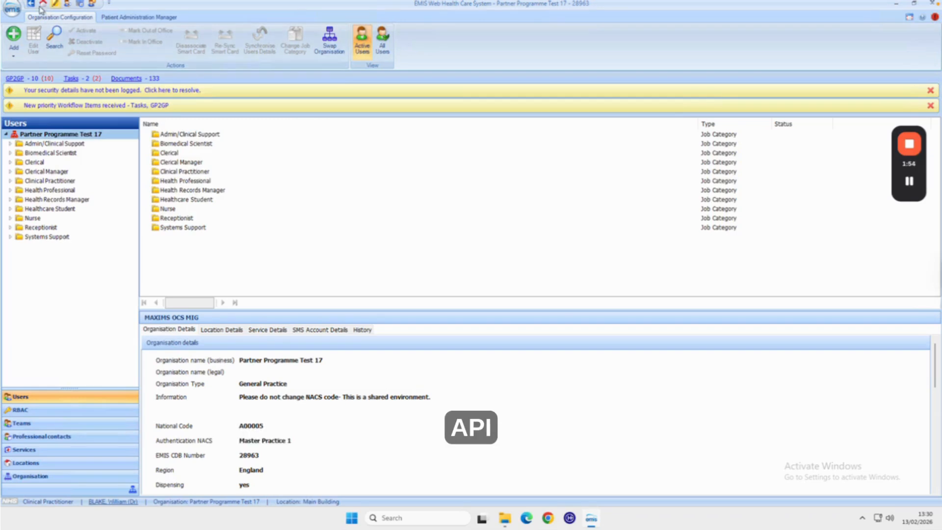
pyautogui.click(11, 9)
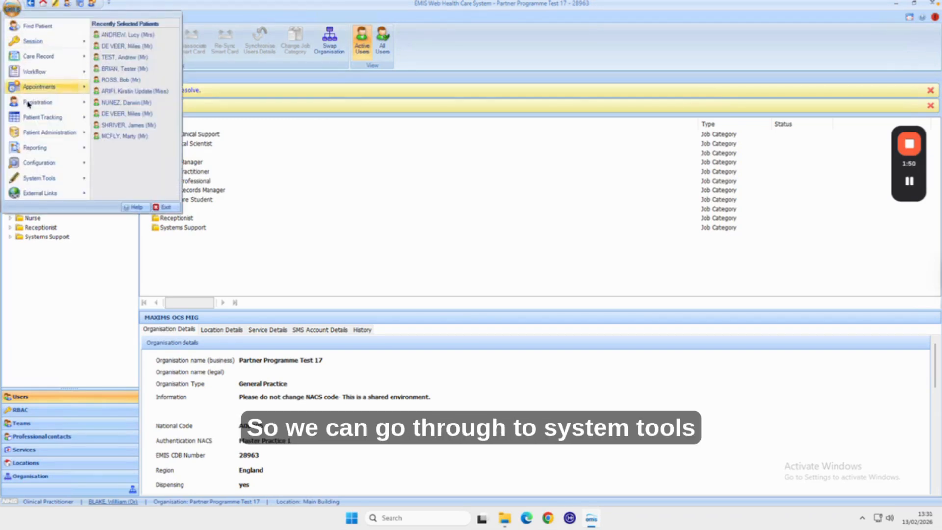
pyautogui.moveTo(78, 177)
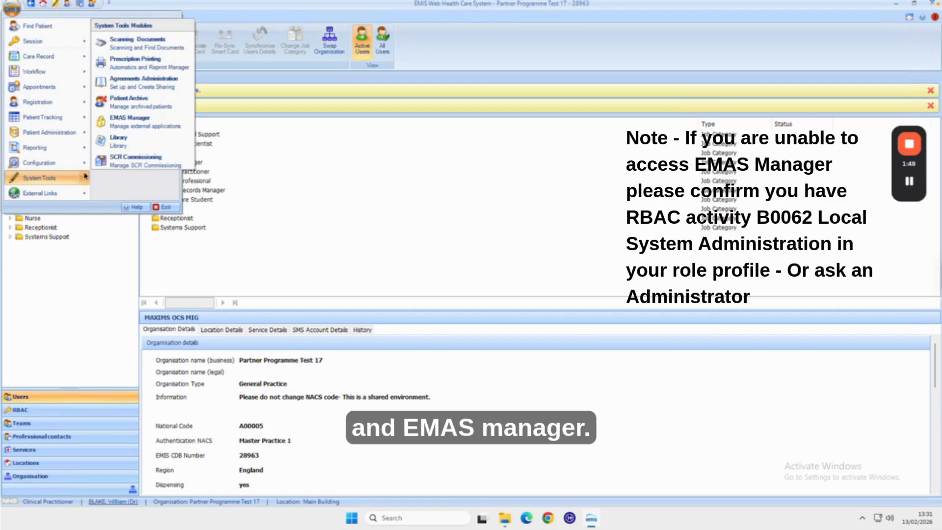
pyautogui.click(139, 121)
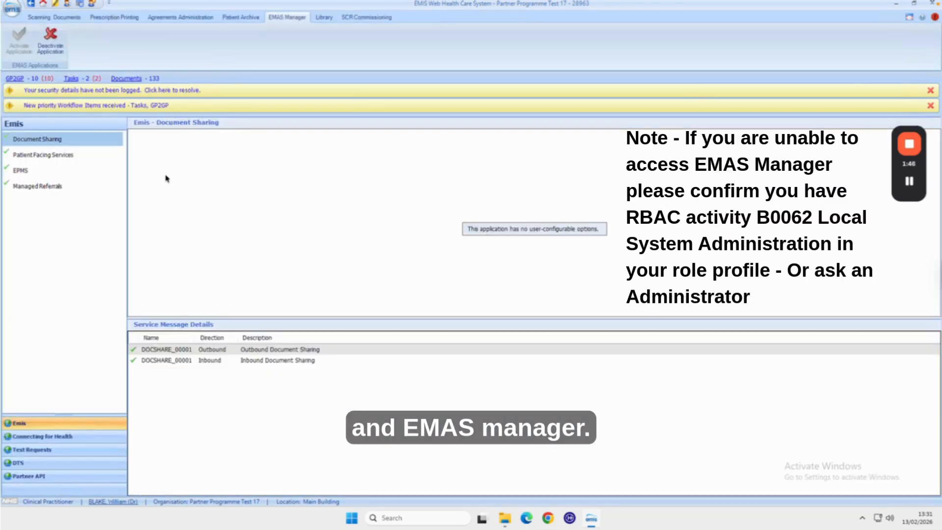
# In the Partner API applications, select the HeroTest application
pyautogui.click(54, 478)
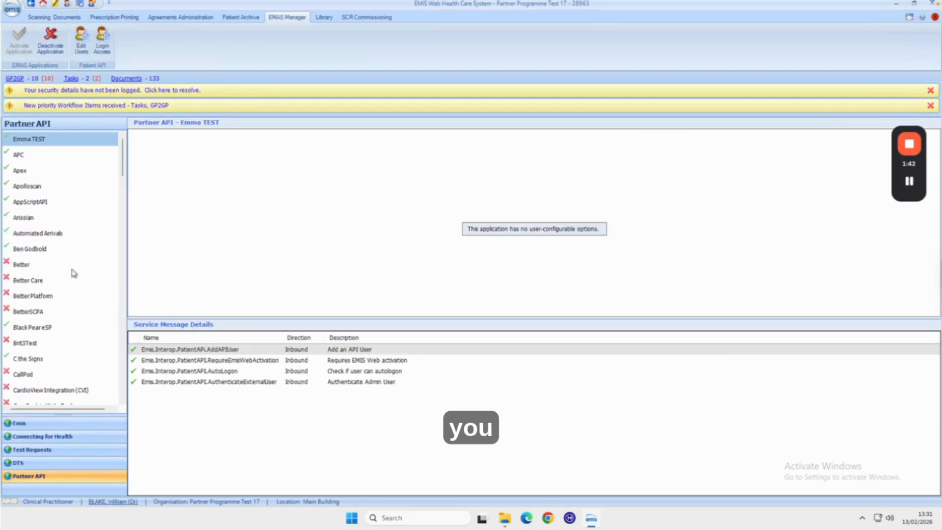
pyautogui.scroll(-3, 72, 274)
pyautogui.scroll(-10, 71, 272)
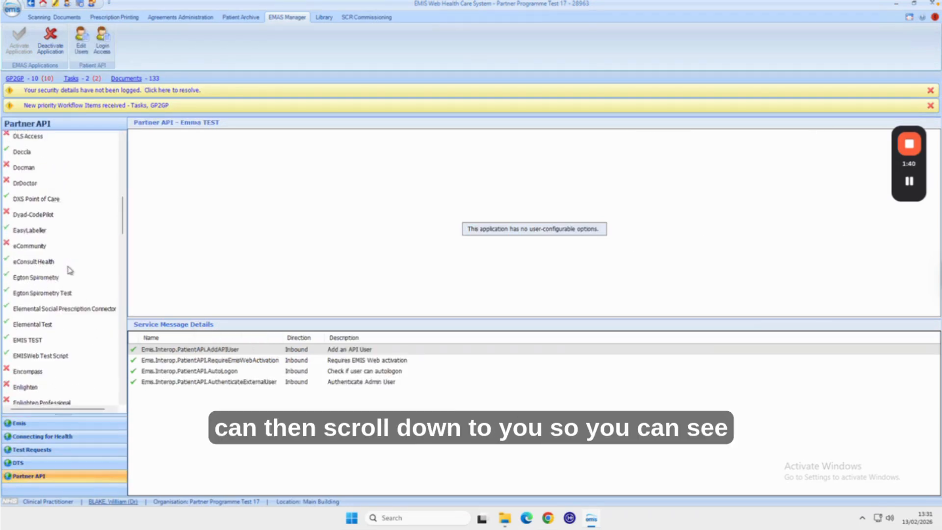
pyautogui.scroll(-4, 69, 271)
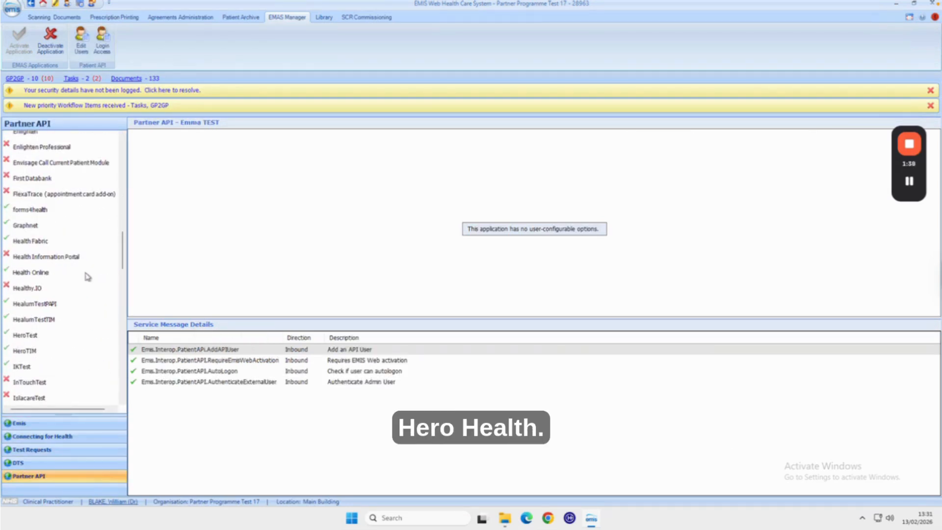
pyautogui.scroll(-1, 73, 302)
pyautogui.click(36, 293)
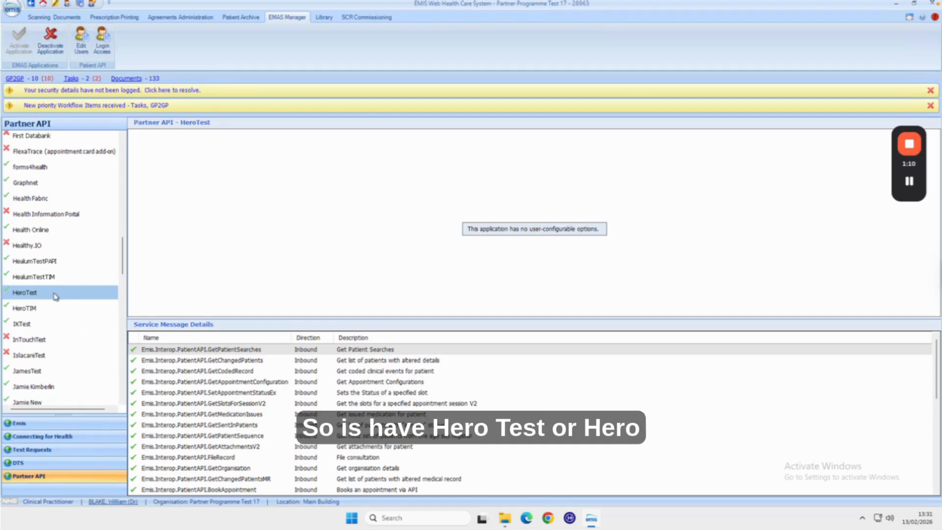
# Open the HeroTest user list and enable the newly created user
pyautogui.click(82, 48)
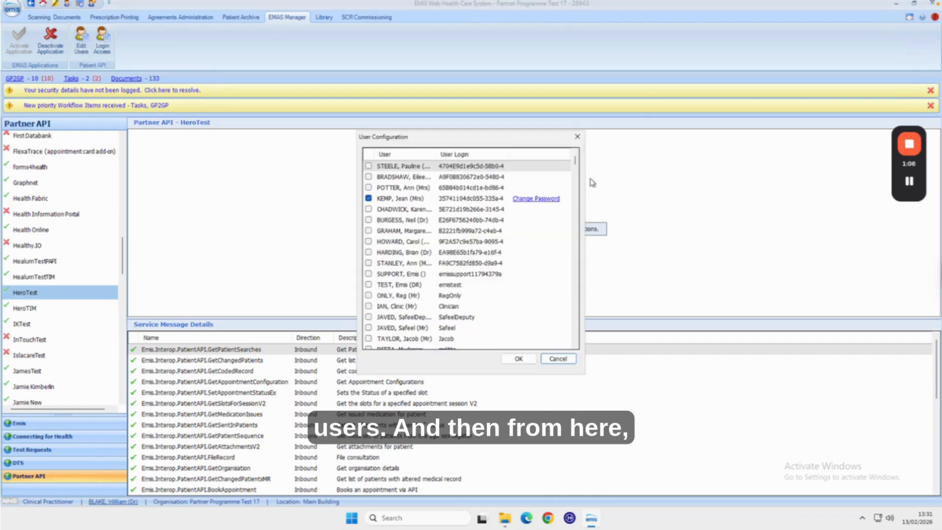
pyautogui.moveTo(576, 167); pyautogui.dragTo(575, 338)
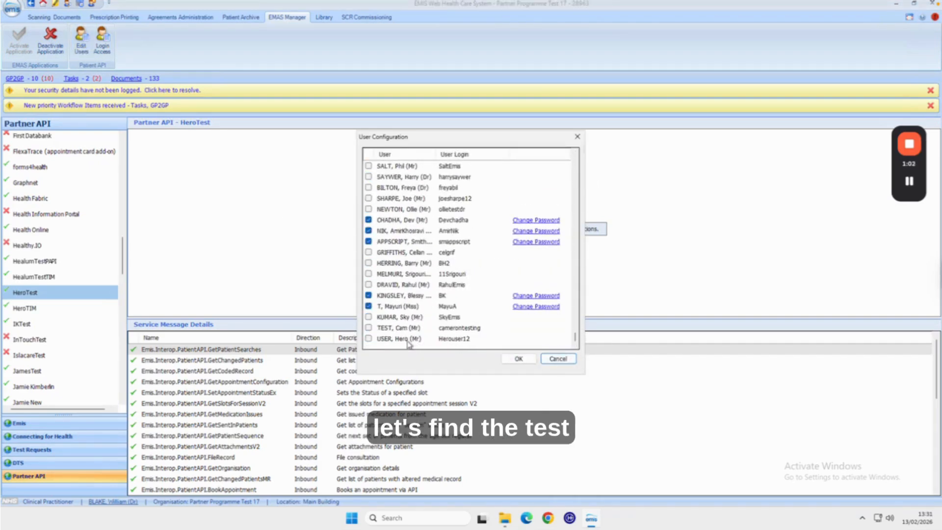
pyautogui.click(369, 339)
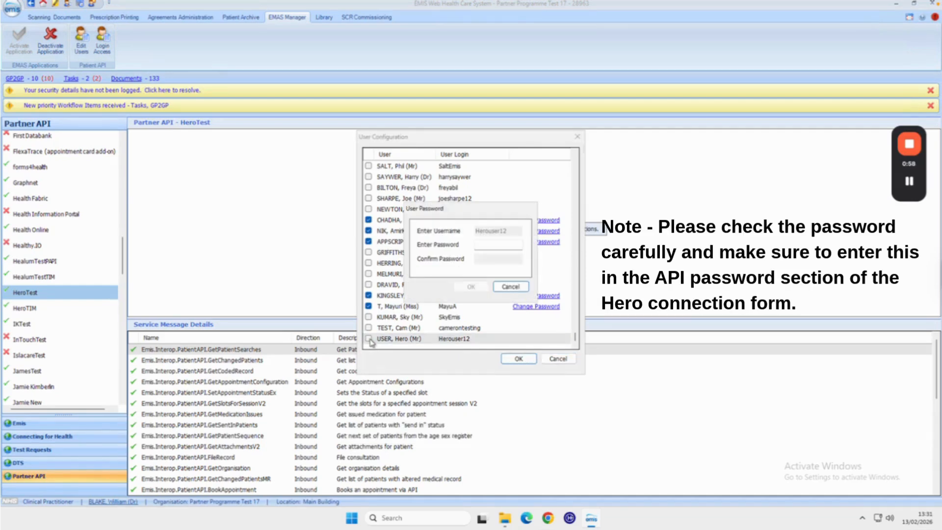
# Enter and confirm the new user's API password, then save the user configuration
pyautogui.click(488, 245)
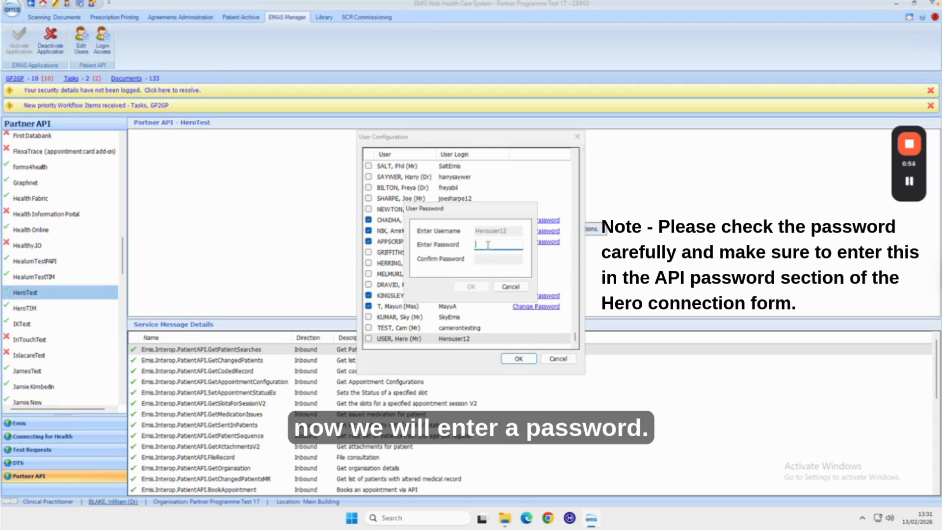
pyautogui.write('H')
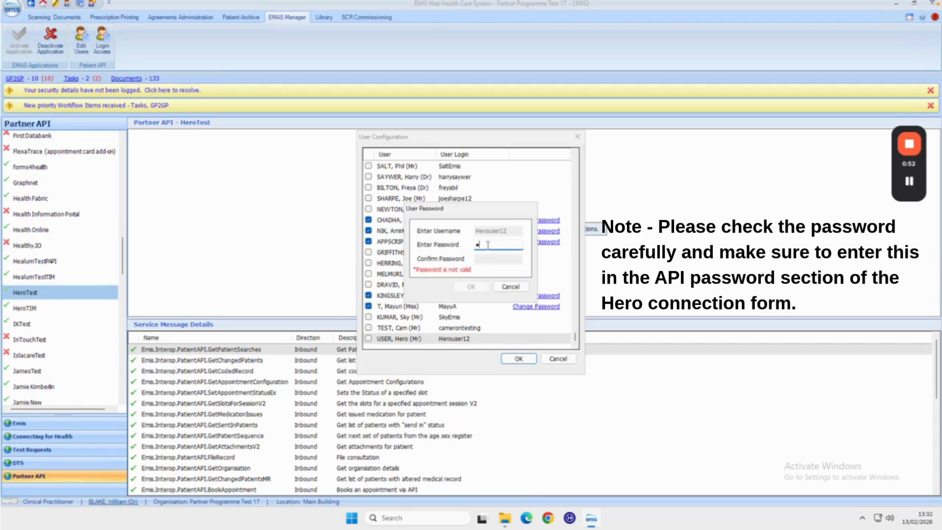
pyautogui.write('e')
pyautogui.write('•••••••••')
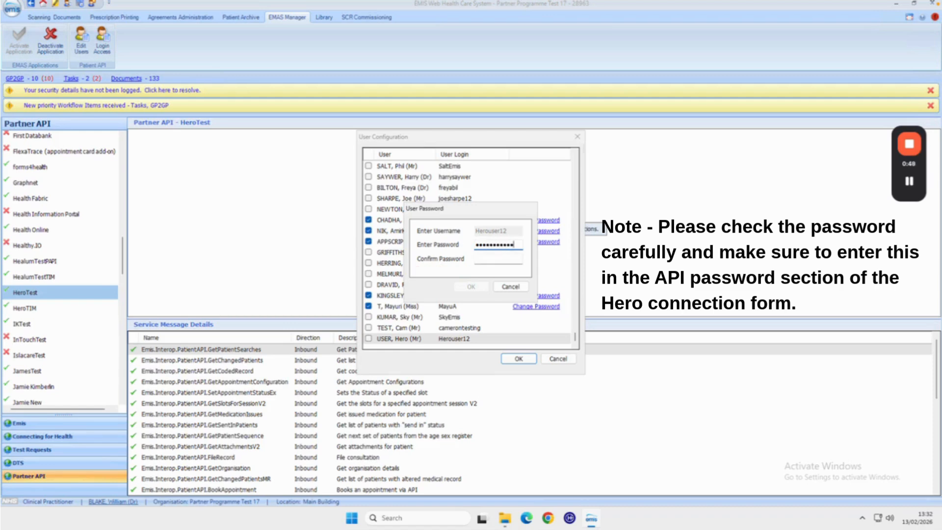
pyautogui.click(499, 261)
pyautogui.write('••')
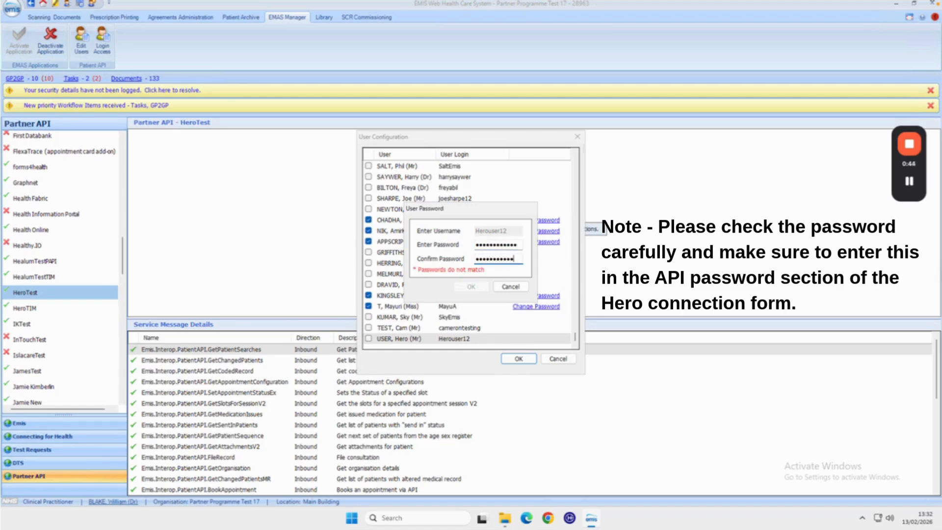
pyautogui.write('•')
pyautogui.click(471, 287)
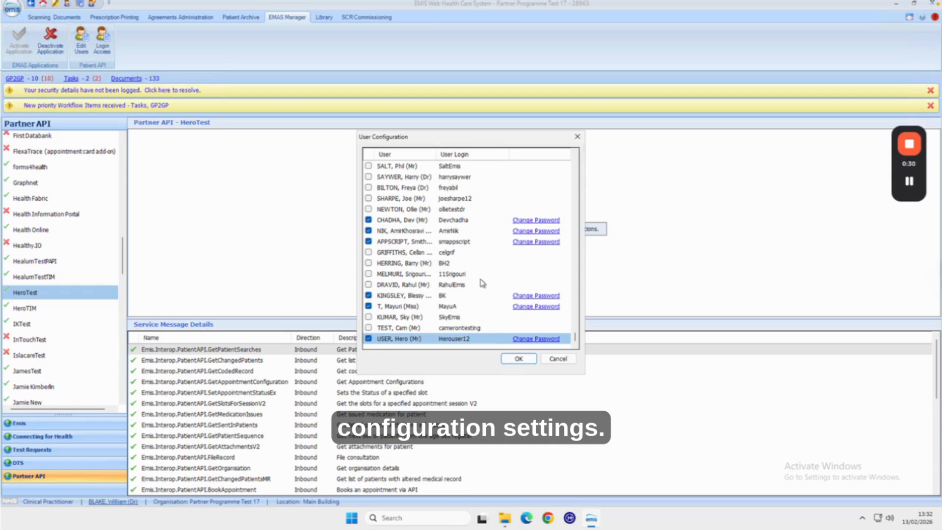
pyautogui.click(518, 358)
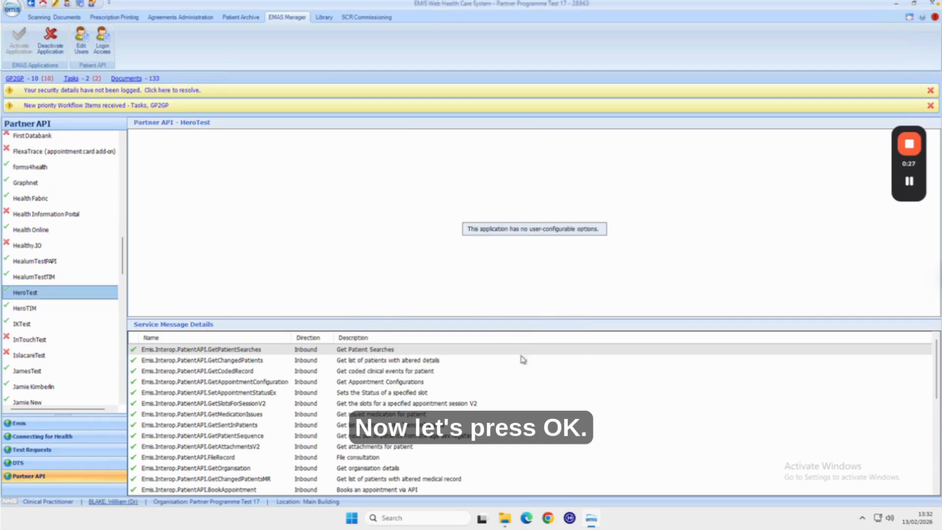
# Grant the new user Auto Login and Allow Login access to HeroTest and save
pyautogui.click(104, 48)
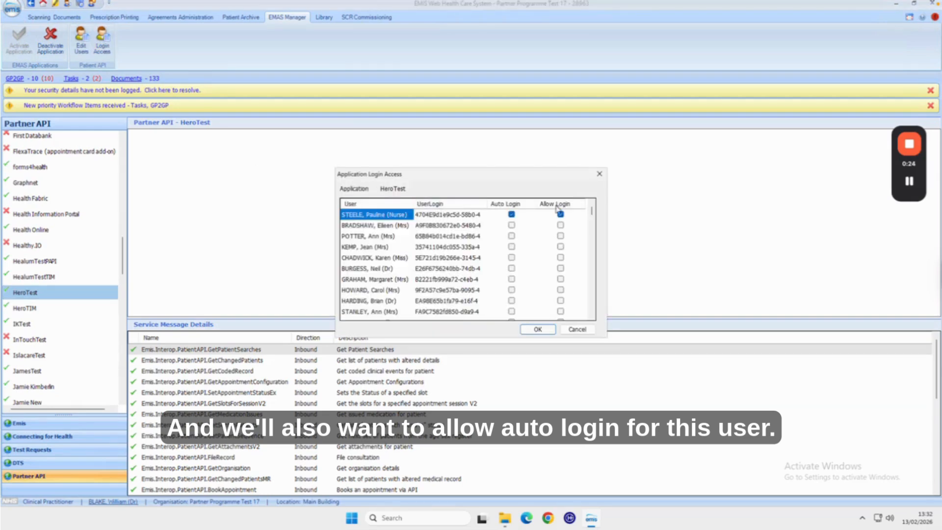
pyautogui.moveTo(593, 214); pyautogui.dragTo(593, 308)
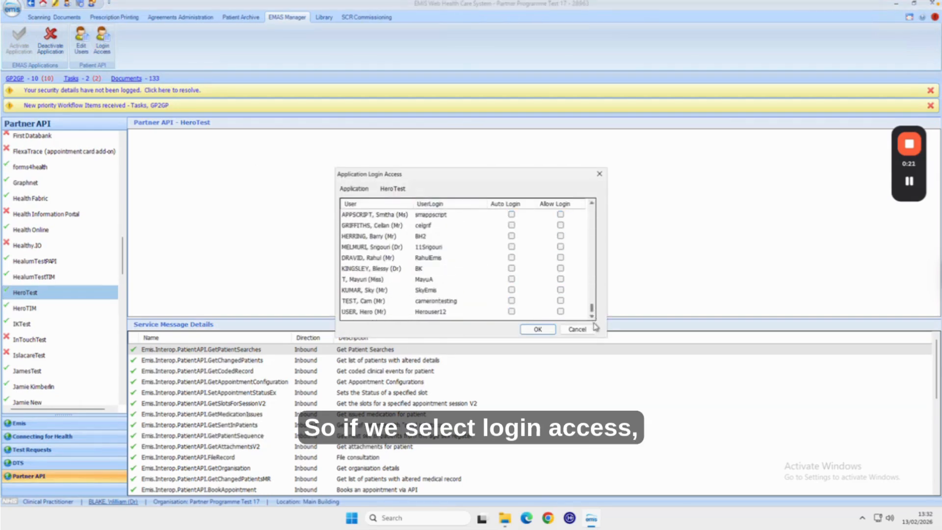
pyautogui.click(511, 312)
pyautogui.click(560, 311)
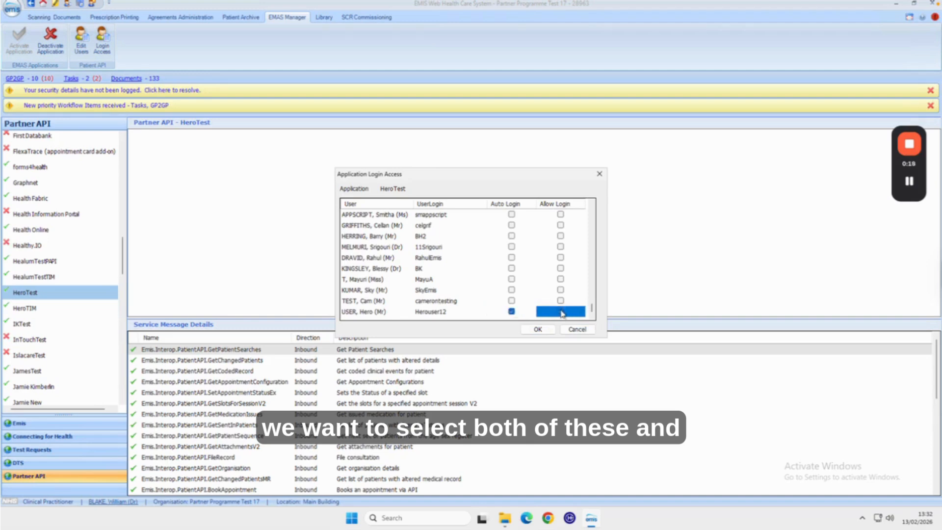
pyautogui.click(540, 331)
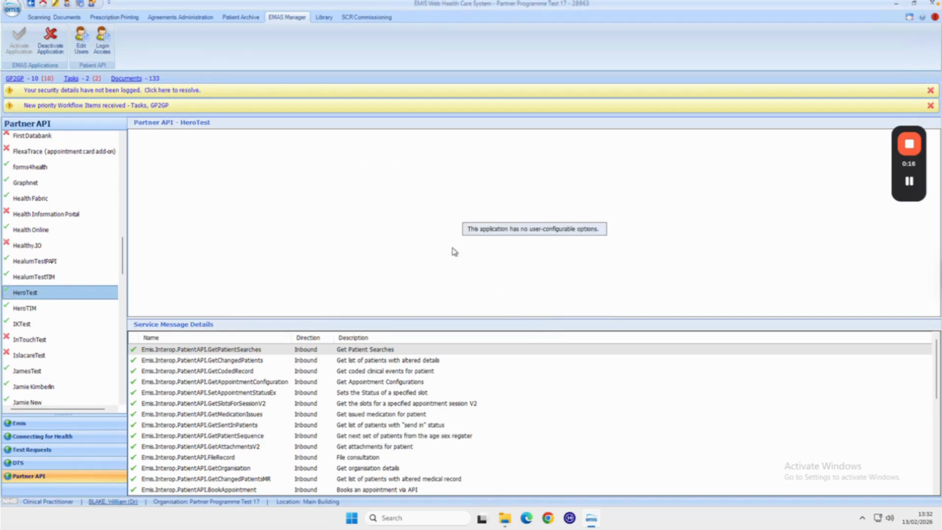